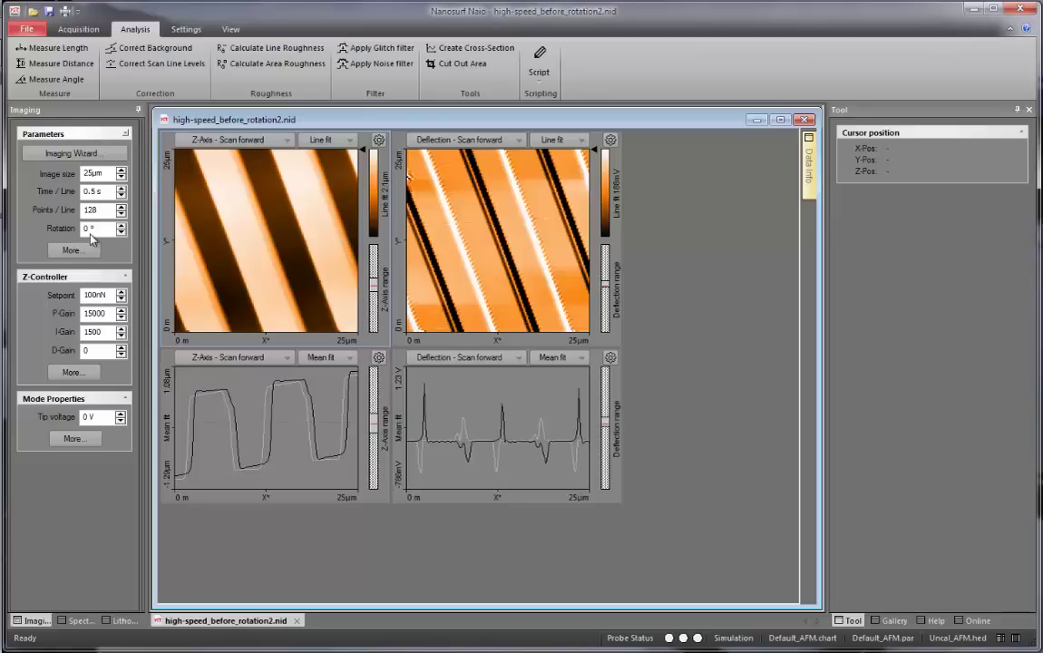
Measure the grating step tilt on the Z-Axis height image with the angle tool (about 111°)
{"action": "left_click", "coordinate": [73, 83]}
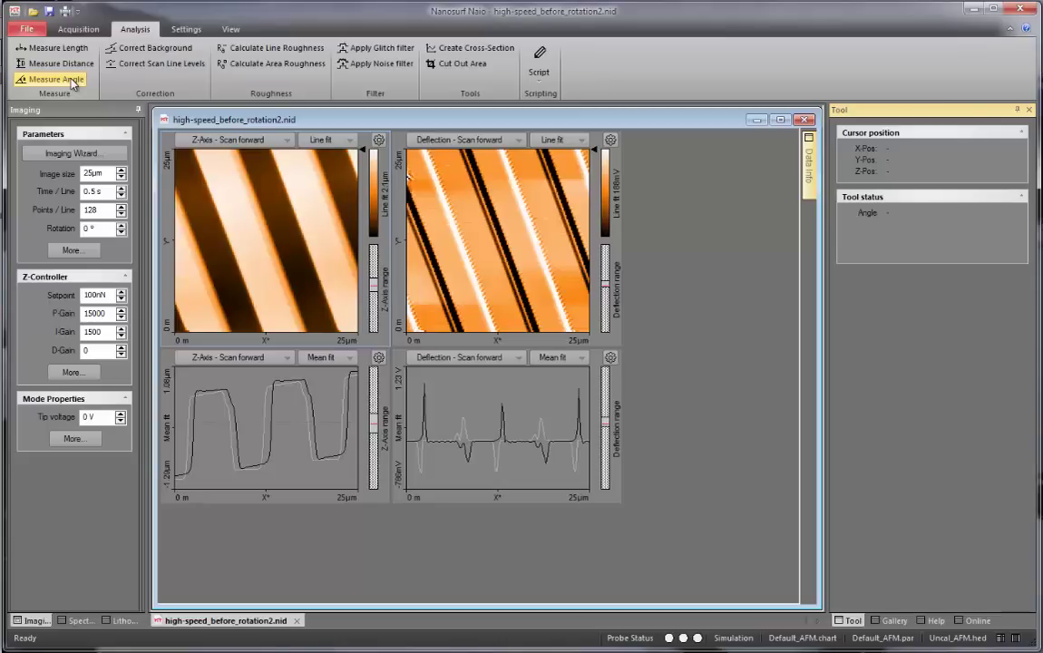
{"action": "left_click_drag", "start_coordinate": [205, 263], "coordinate": [232, 336]}
{"action": "left_click", "coordinate": [233, 337]}
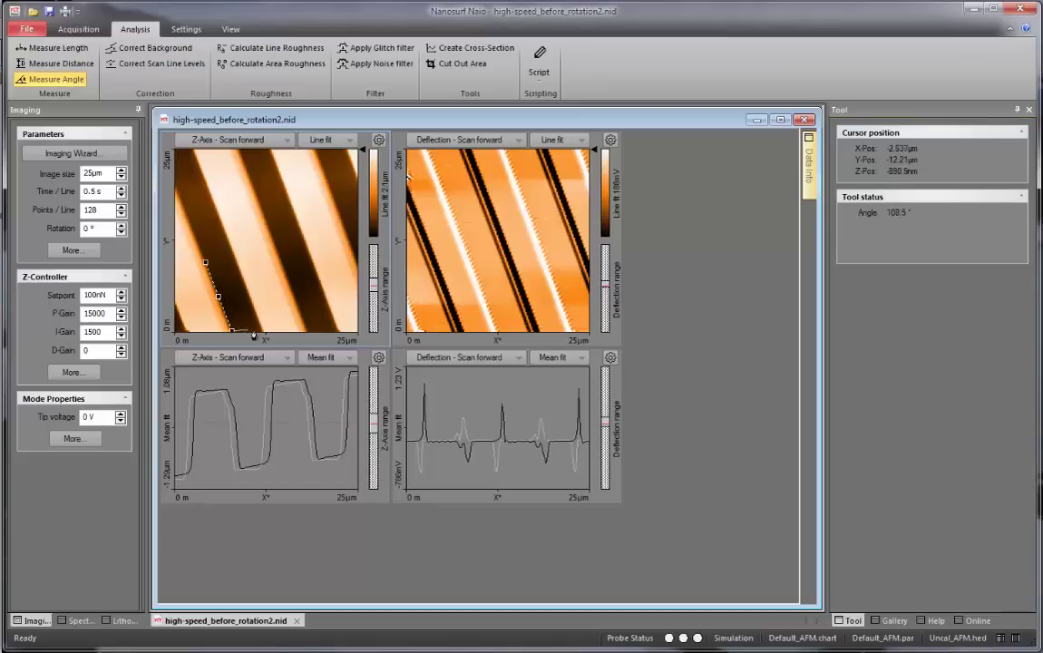
{"action": "left_click", "coordinate": [263, 332]}
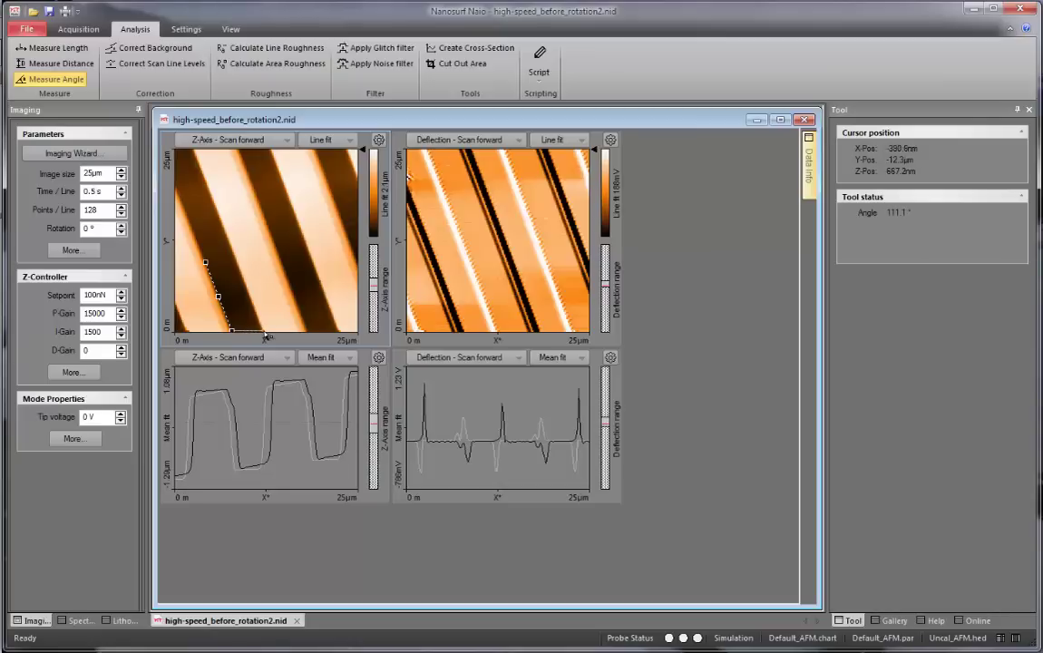
Set the scan Rotation parameter to 20.3°
{"action": "left_click", "coordinate": [78, 204]}
{"action": "key", "text": "BackSpace"}
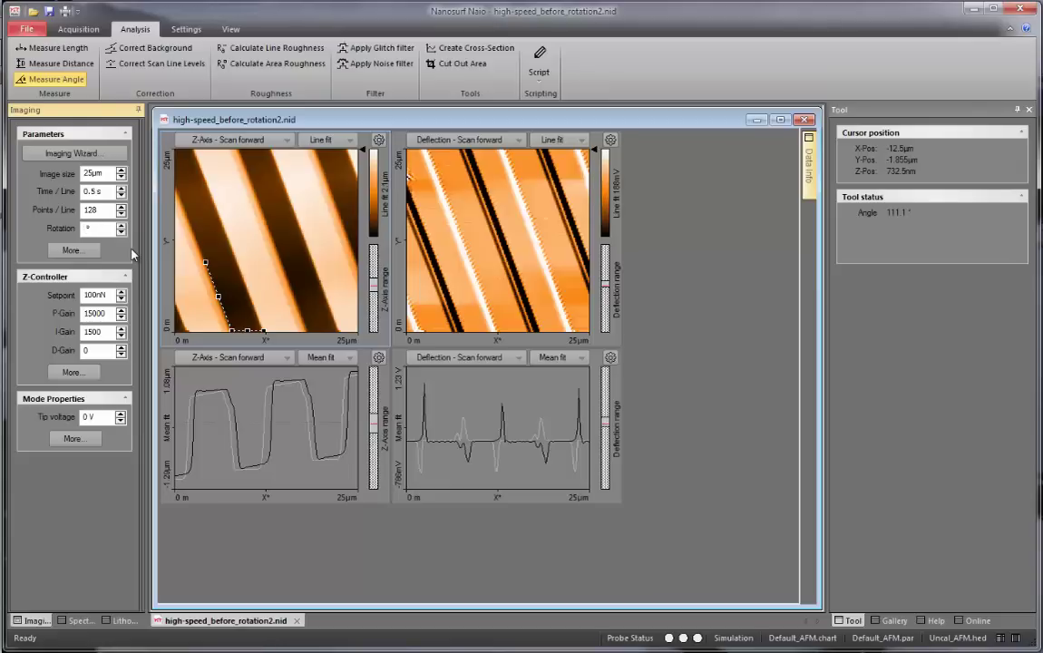
{"action": "type", "text": "20.3"}
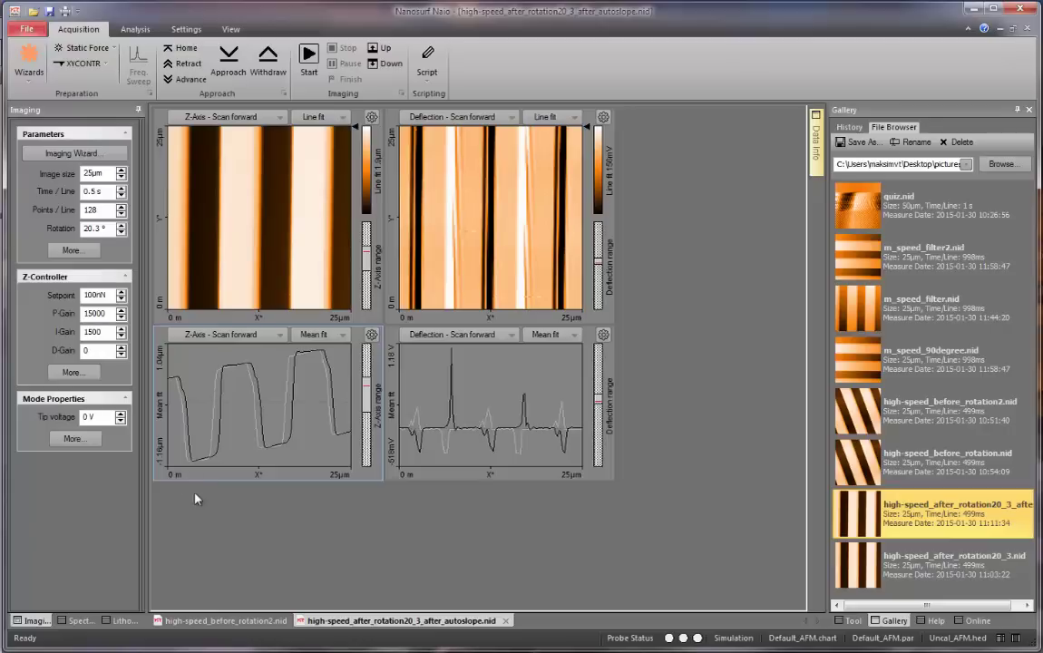
Review the full SPM parameters of the after-rotation, auto-slope scan, then close them
{"action": "left_click", "coordinate": [71, 249]}
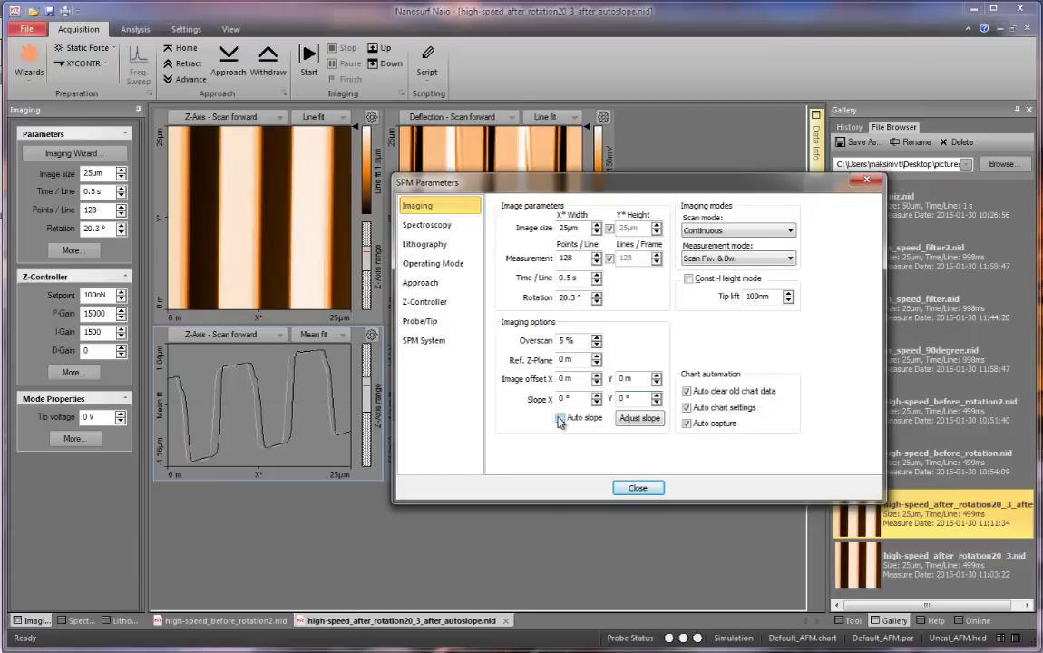
{"action": "left_click", "coordinate": [637, 489]}
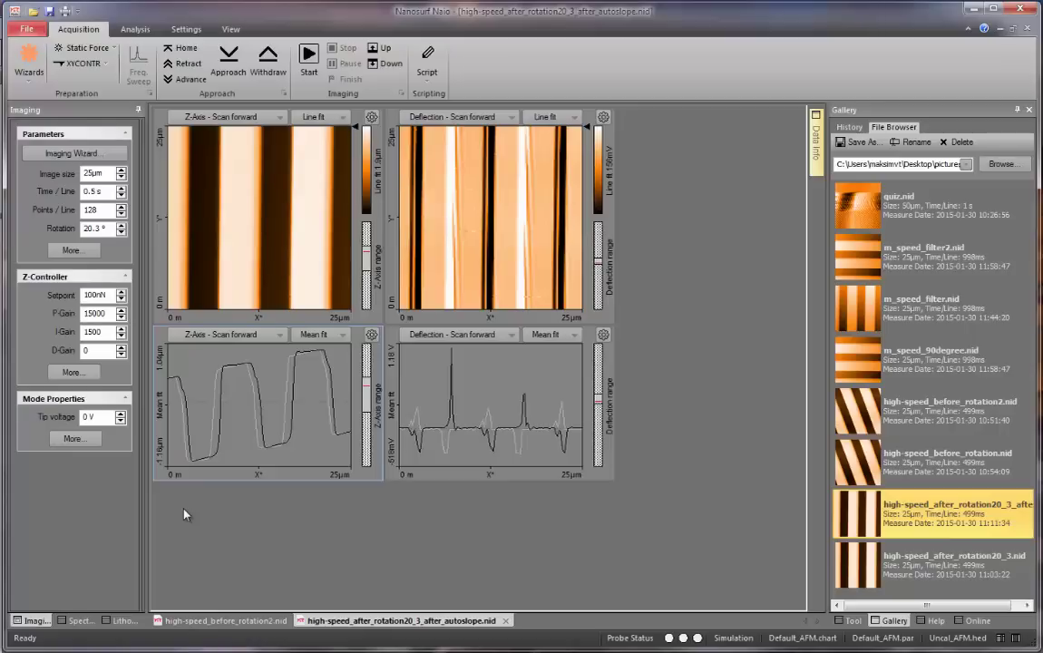
Run the Imaging wizard with the optimization level set to high scan speed
{"action": "left_click", "coordinate": [30, 73]}
{"action": "left_click", "coordinate": [44, 94]}
{"action": "left_click", "coordinate": [580, 435]}
{"action": "left_click_drag", "start_coordinate": [437, 325], "coordinate": [442, 283]}
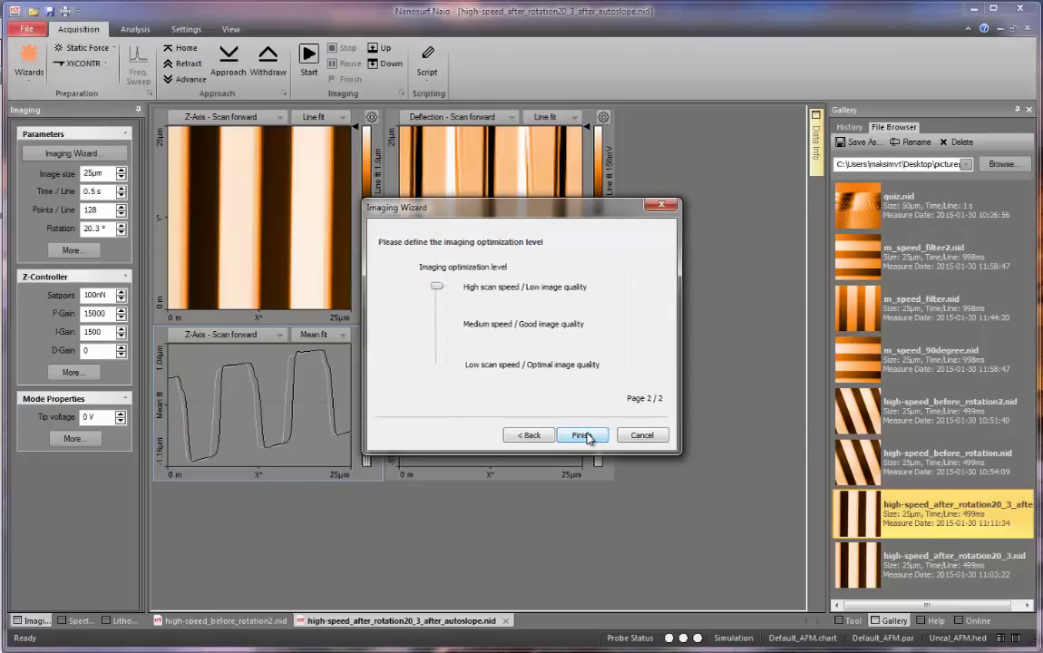
{"action": "left_click", "coordinate": [585, 435]}
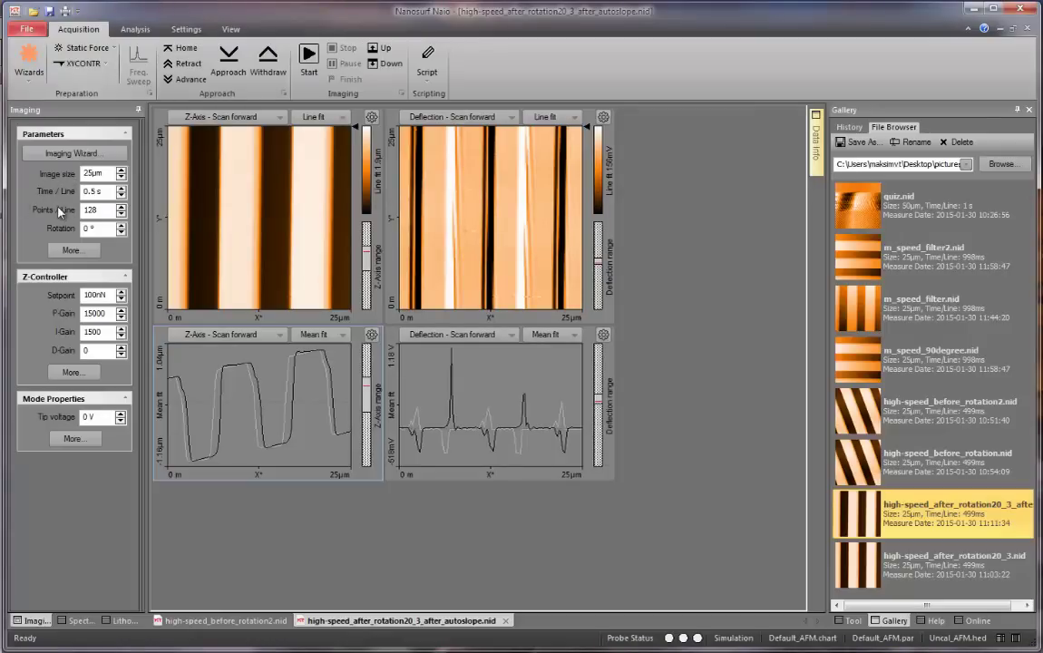
Rerun the Imaging wizard with medium speed and good image quality
{"action": "left_click", "coordinate": [30, 66]}
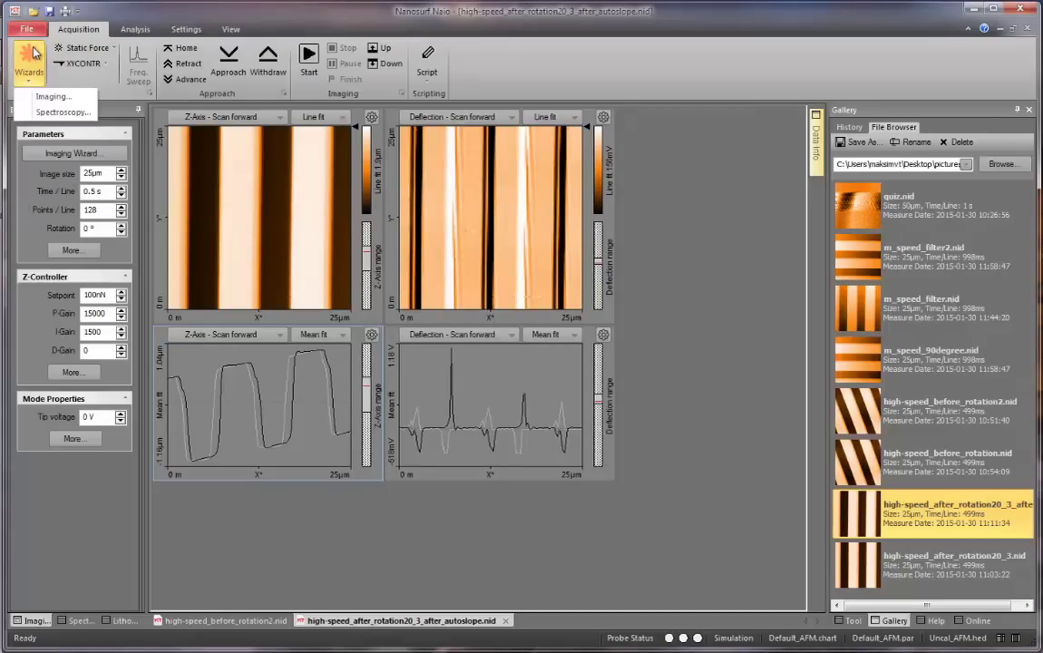
{"action": "left_click", "coordinate": [51, 96]}
{"action": "left_click", "coordinate": [520, 397]}
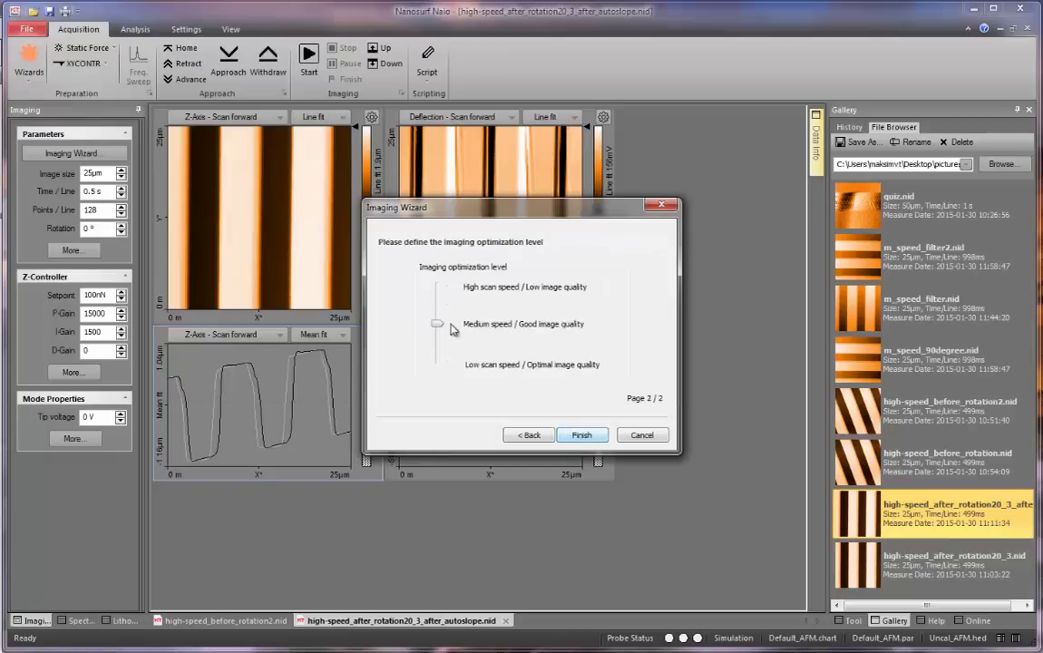
{"action": "left_click", "coordinate": [588, 435]}
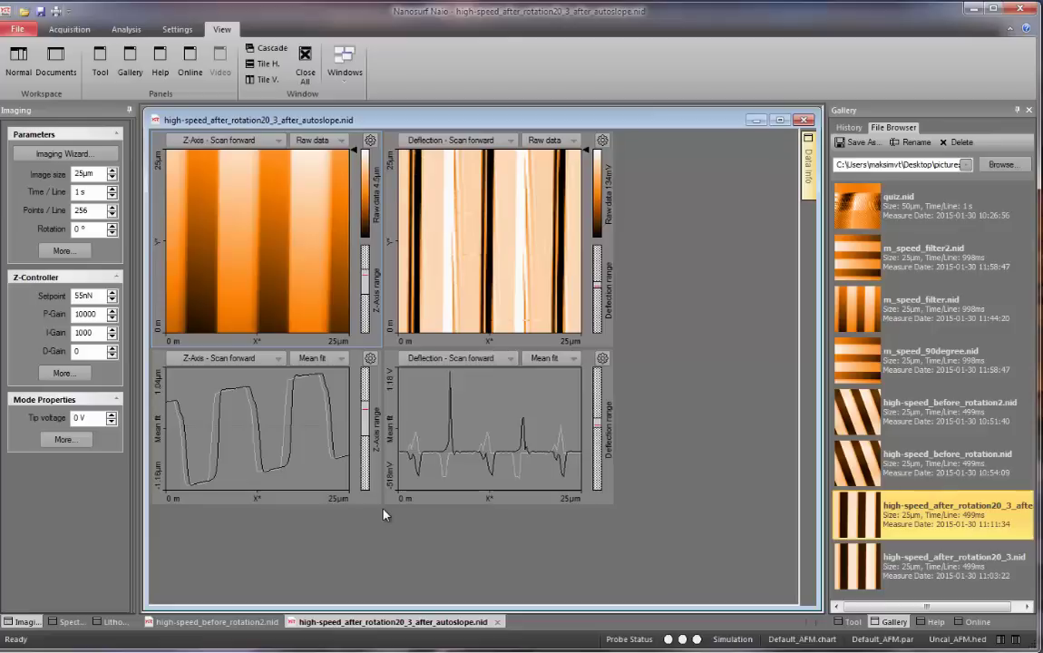
Cycle the Z-Axis image through Mean fit, Line fit and Derived data, ending on Raw data
{"action": "left_click", "coordinate": [336, 142]}
{"action": "left_click", "coordinate": [318, 173]}
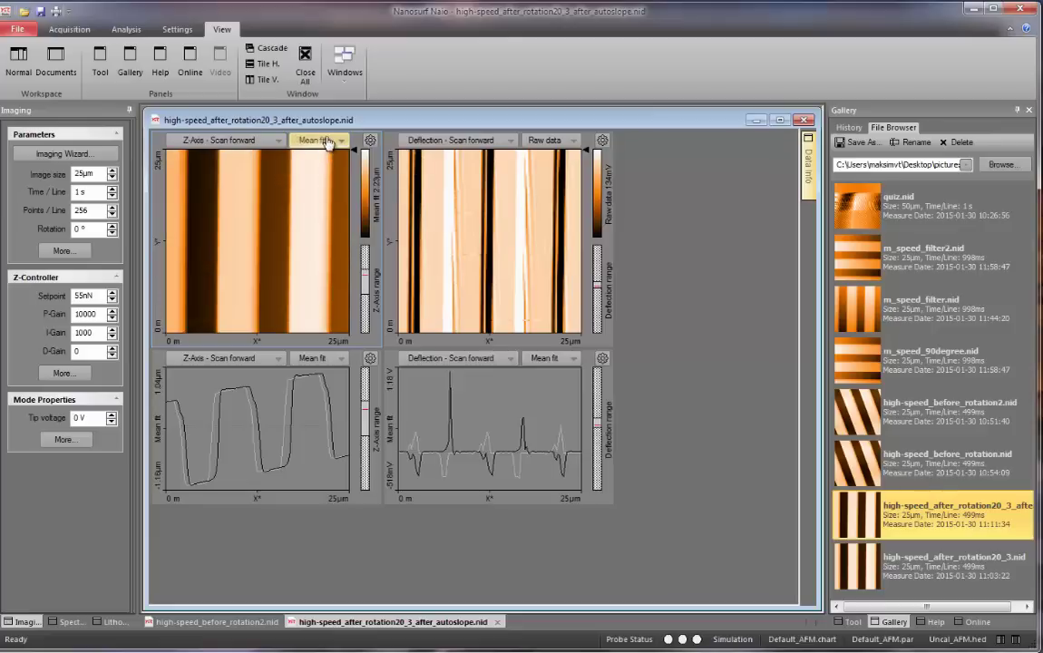
{"action": "left_click", "coordinate": [328, 143]}
{"action": "left_click", "coordinate": [323, 188]}
{"action": "left_click", "coordinate": [322, 141]}
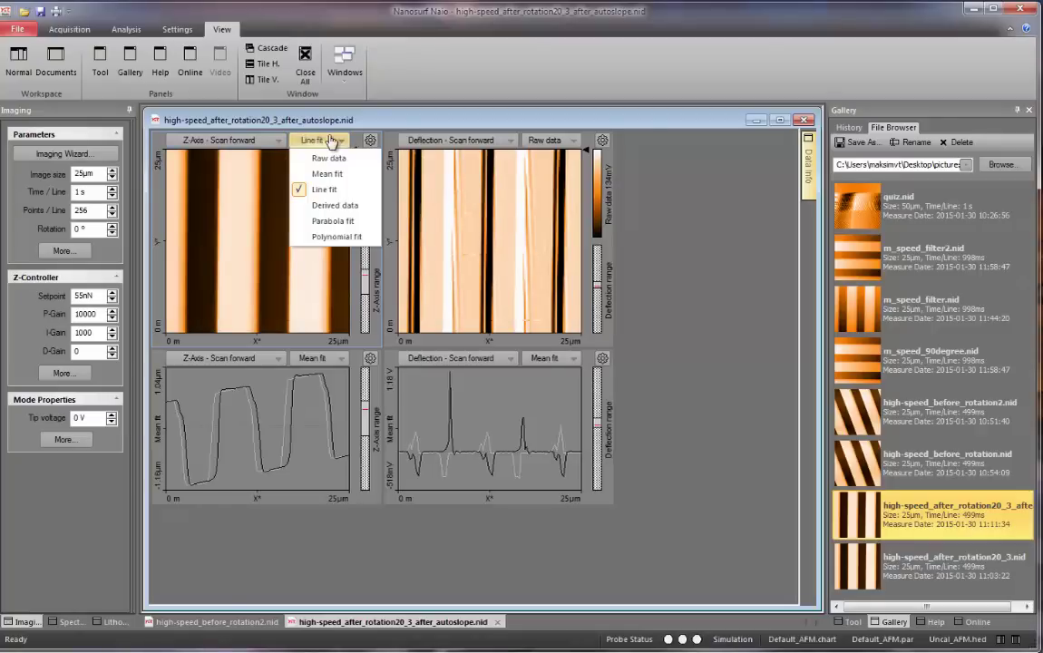
{"action": "left_click", "coordinate": [331, 206]}
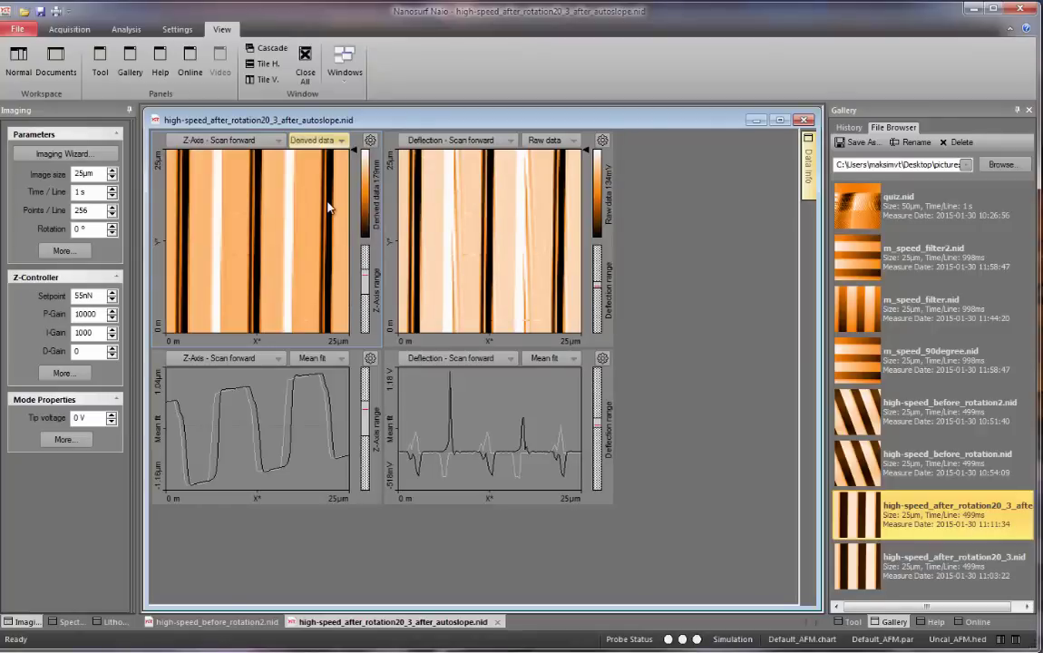
{"action": "left_click", "coordinate": [313, 140]}
{"action": "left_click", "coordinate": [319, 158]}
Show the Deflection image with Mean fit, then Derived data, and open m_speed_90degree.nid
{"action": "left_click", "coordinate": [546, 142]}
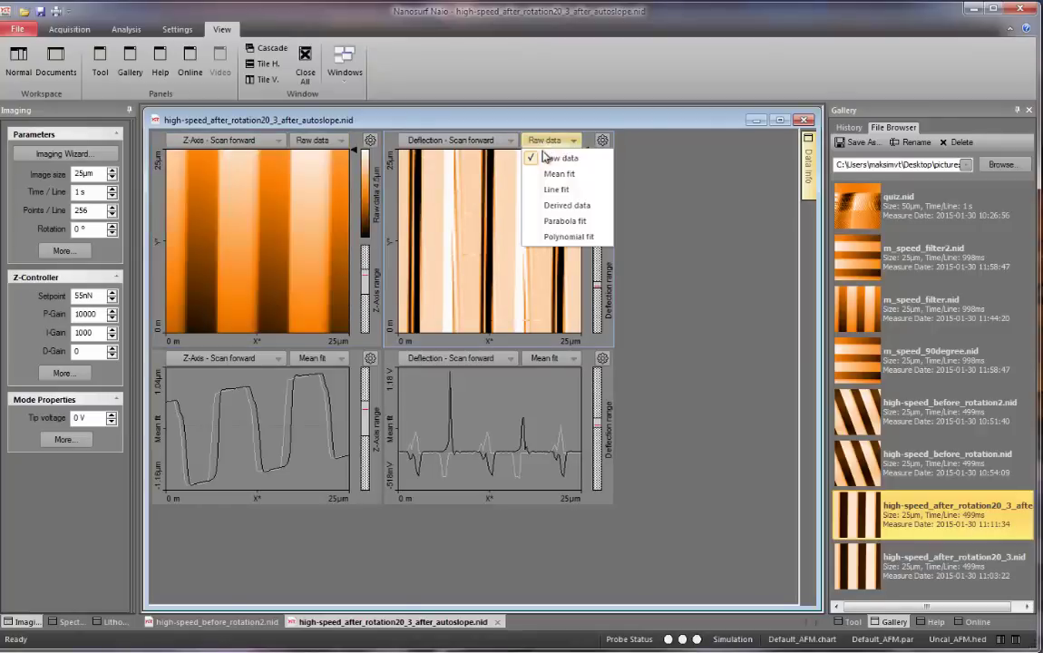
{"action": "left_click", "coordinate": [559, 173]}
{"action": "left_click", "coordinate": [548, 142]}
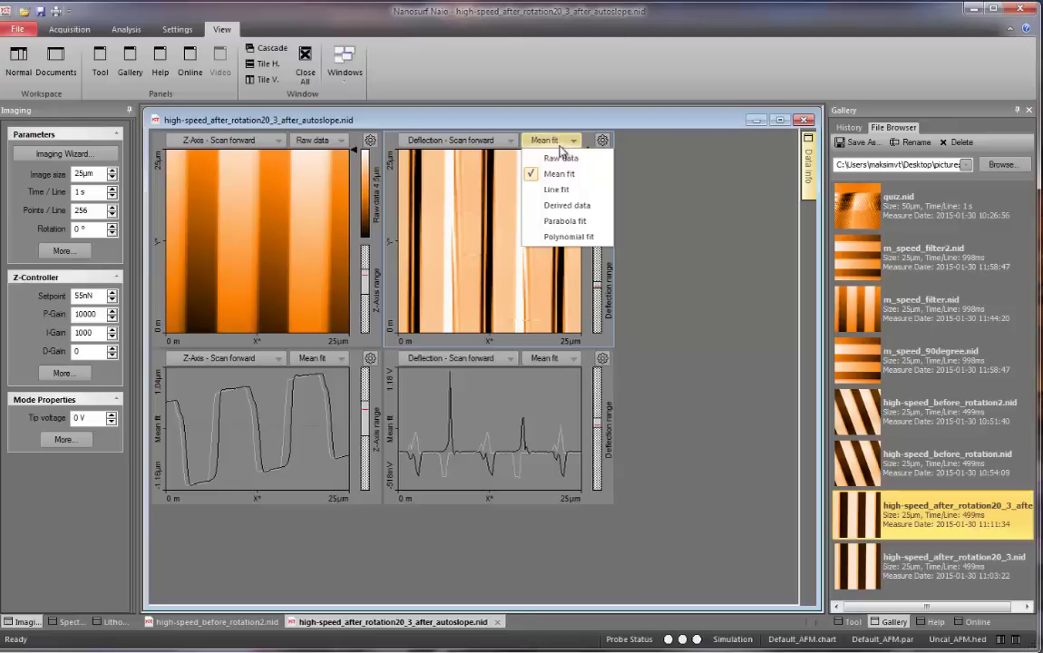
{"action": "left_click", "coordinate": [563, 207]}
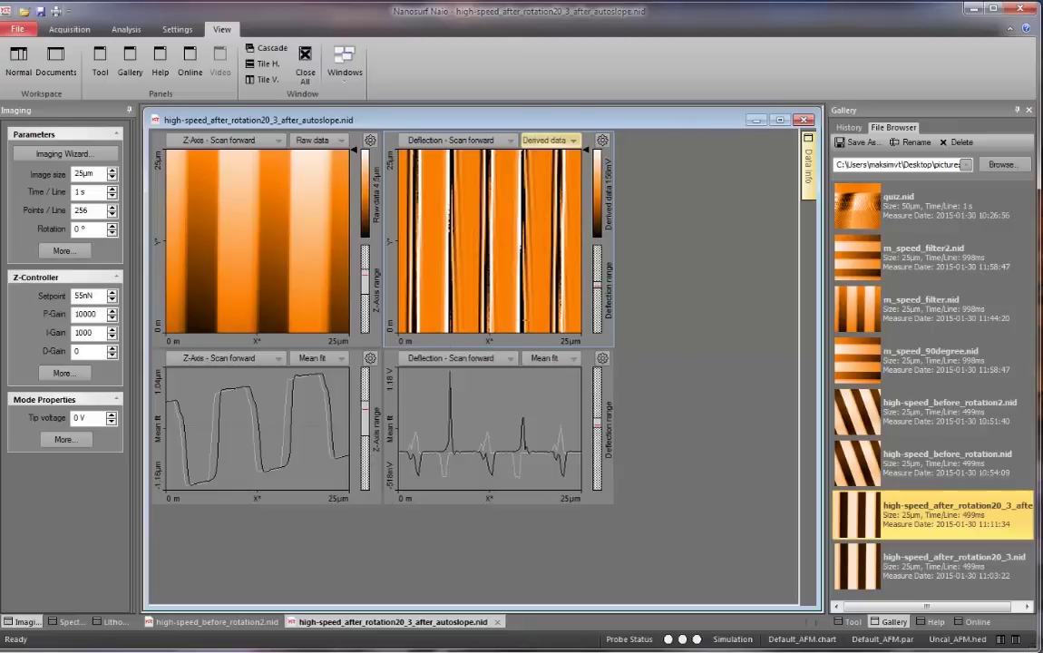
{"action": "double_click", "coordinate": [929, 358]}
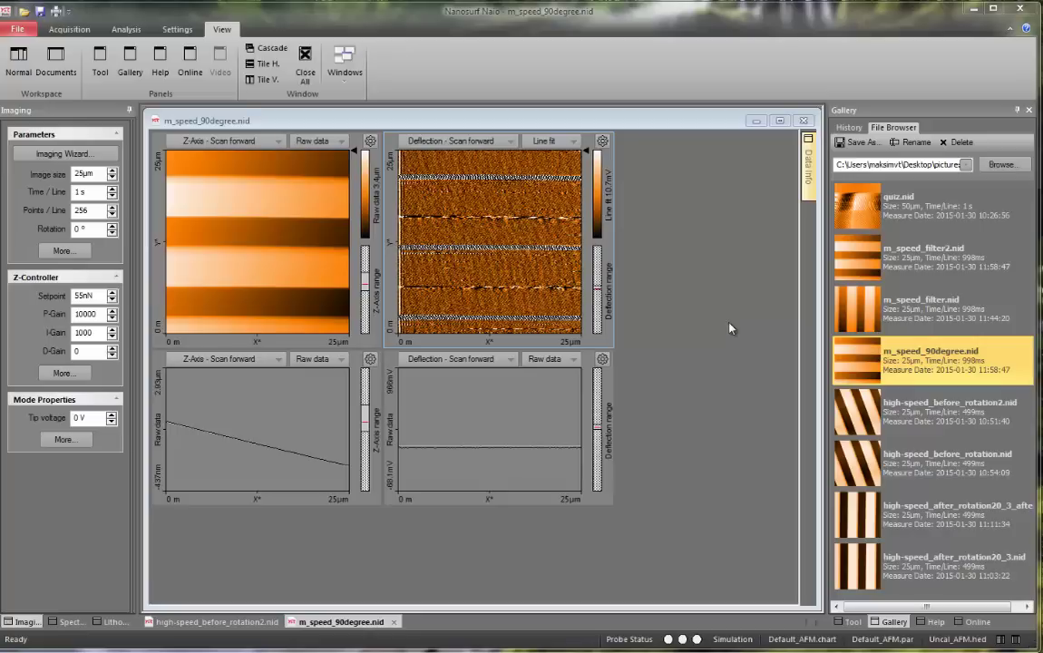
Switch the Z-Axis image through Mean fit and Derived data, ending on Raw data
{"action": "left_click", "coordinate": [332, 140]}
{"action": "left_click", "coordinate": [322, 175]}
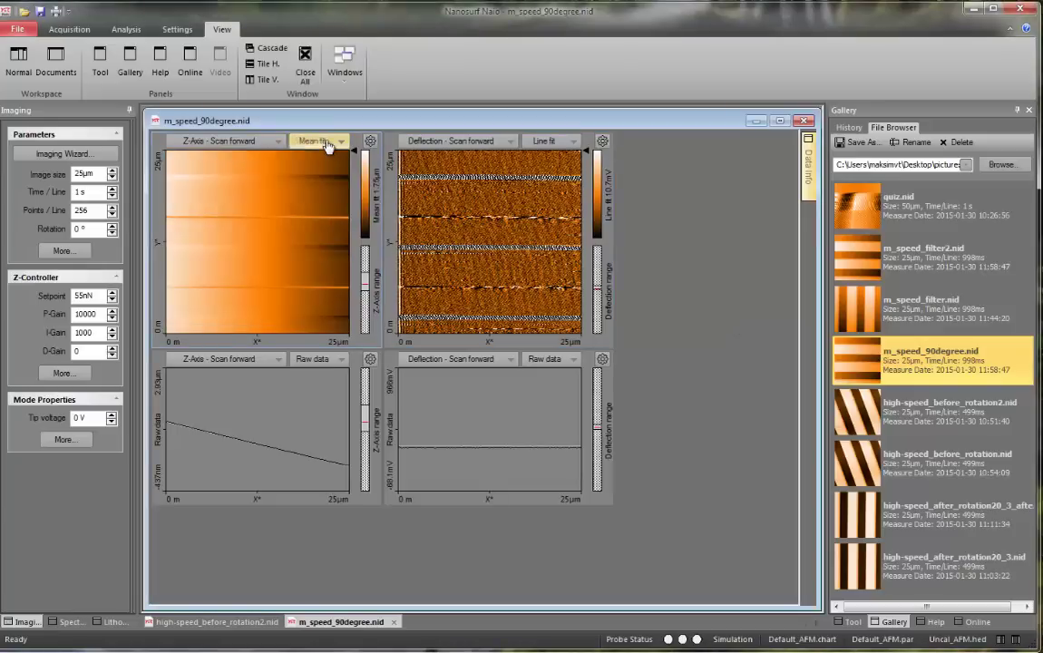
{"action": "left_click", "coordinate": [330, 141]}
{"action": "left_click", "coordinate": [331, 206]}
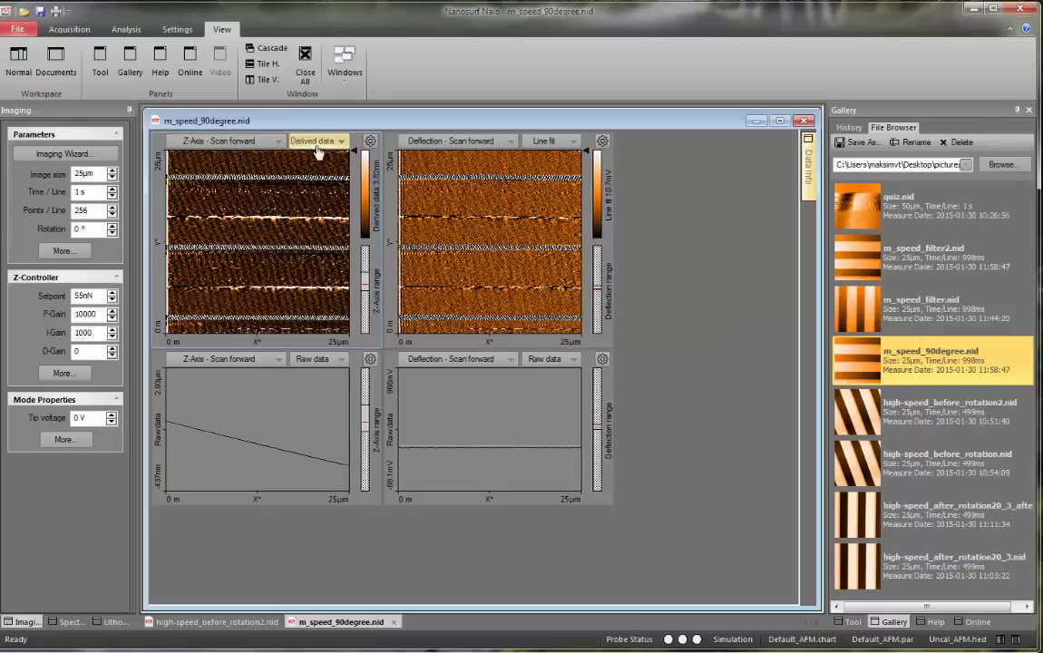
{"action": "left_click", "coordinate": [322, 140]}
{"action": "left_click", "coordinate": [324, 160]}
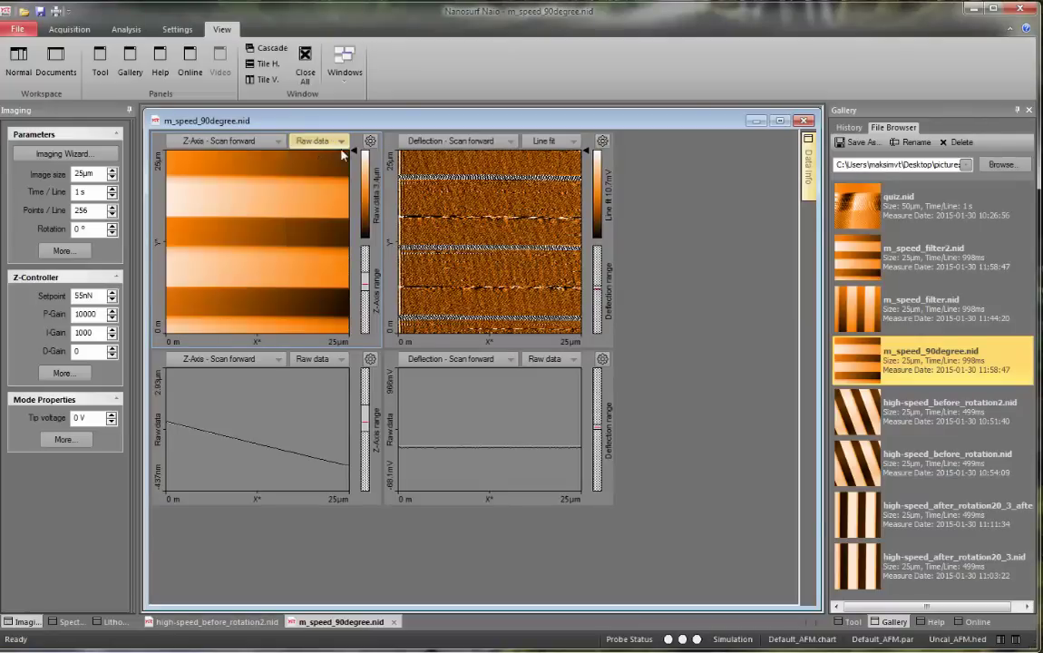
Show the Deflection image as Derived data, then return it to Raw data
{"action": "left_click", "coordinate": [540, 143]}
{"action": "left_click", "coordinate": [564, 206]}
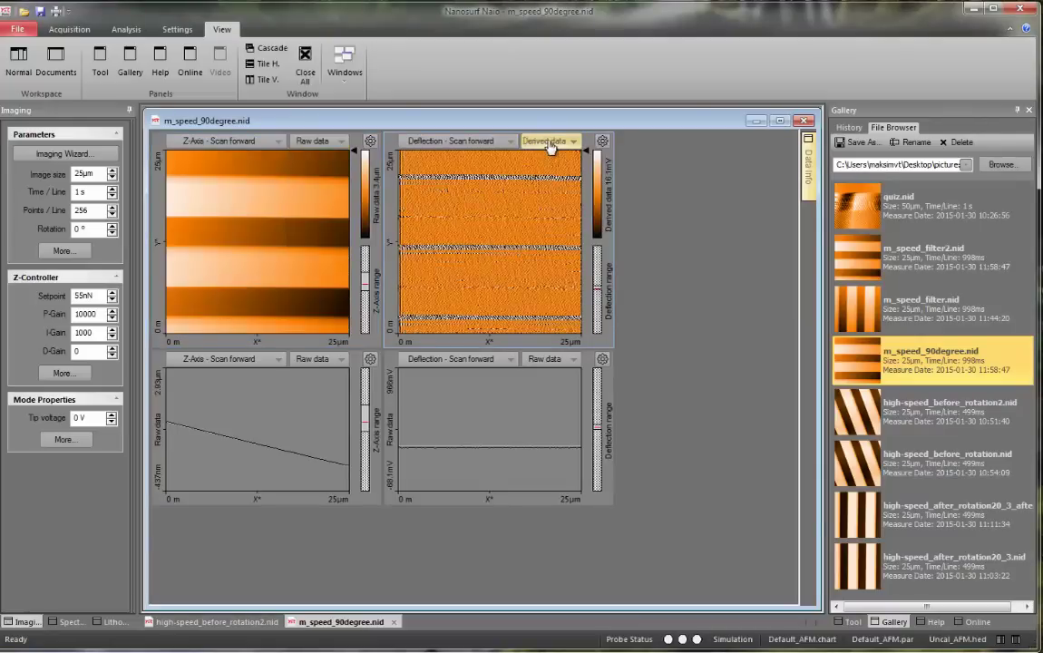
{"action": "left_click", "coordinate": [547, 140]}
{"action": "left_click", "coordinate": [558, 159]}
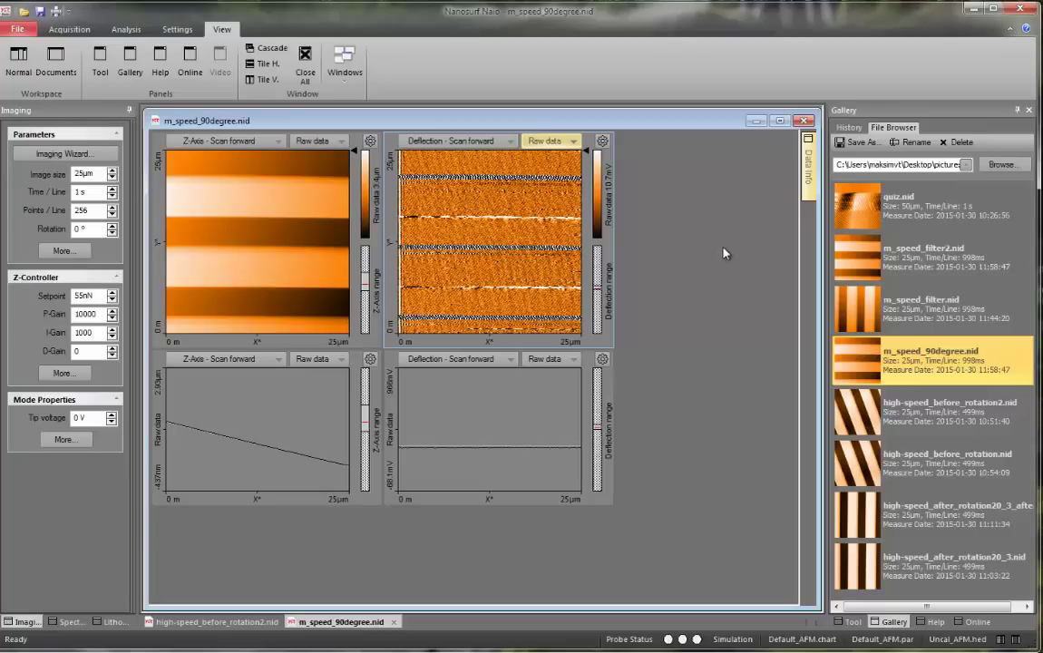